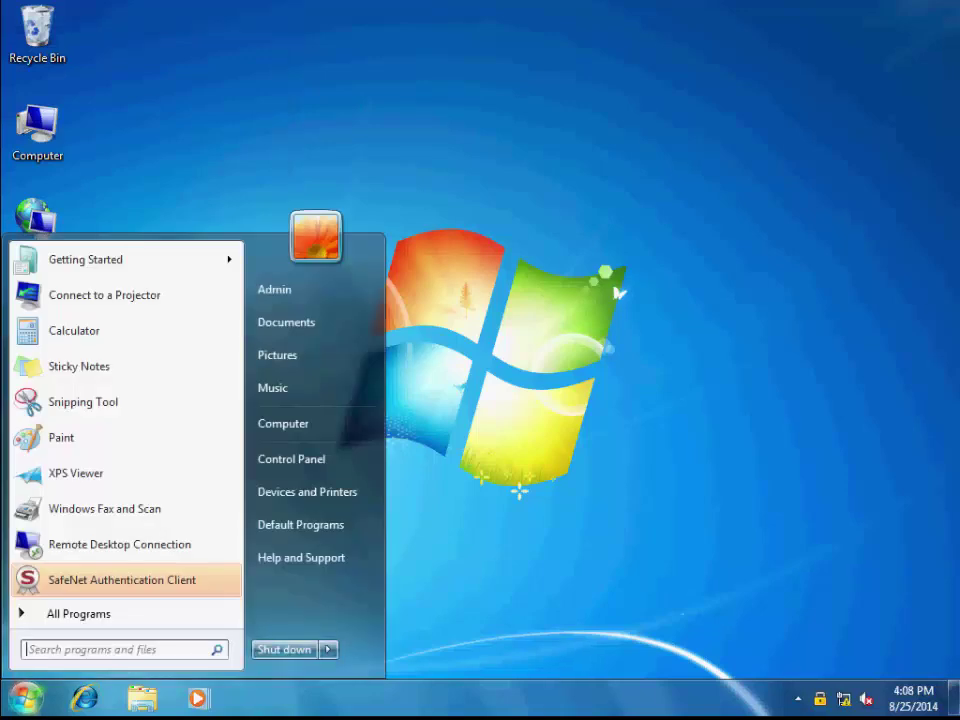
- Log off Windows 7 and sign back in by entering the smart card PIN
{"action": "key", "text": "Right"}
{"action": "key", "text": "Right"}
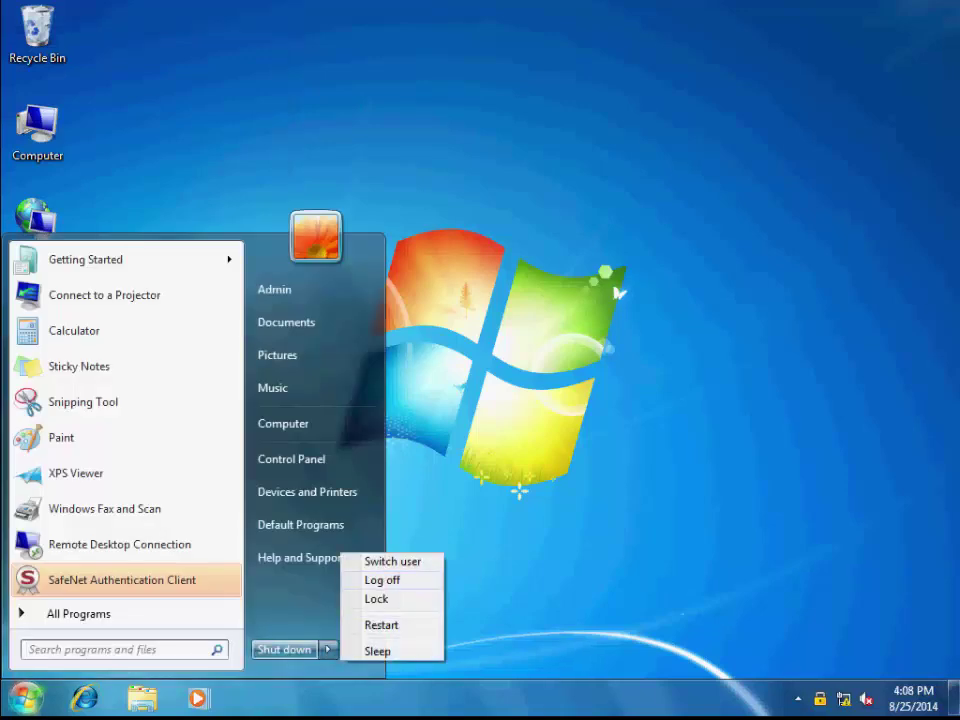
{"action": "key", "text": "Return"}
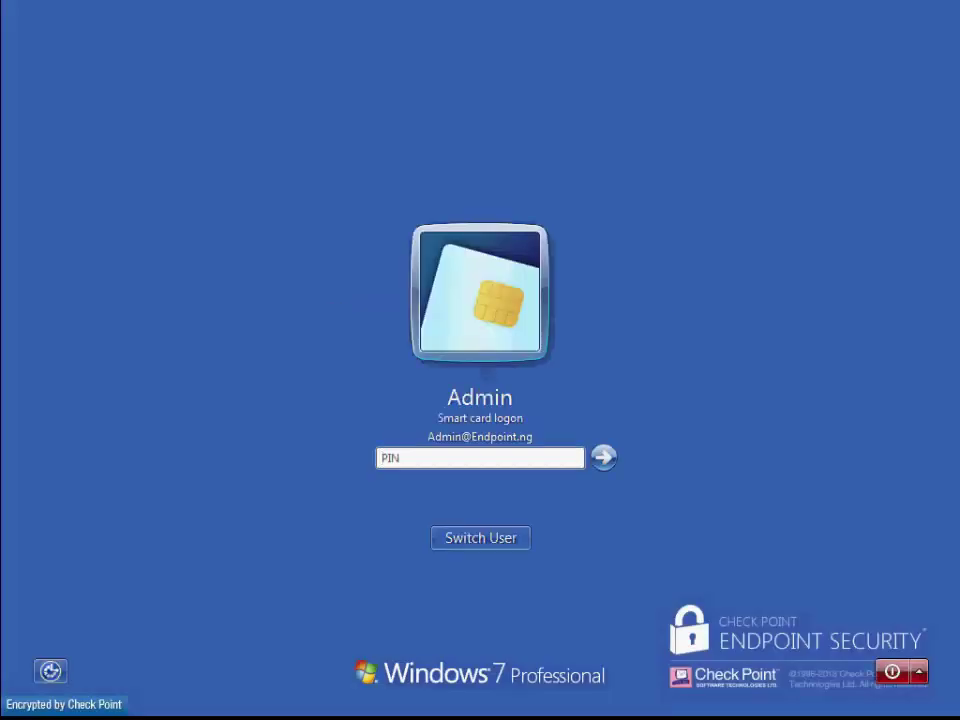
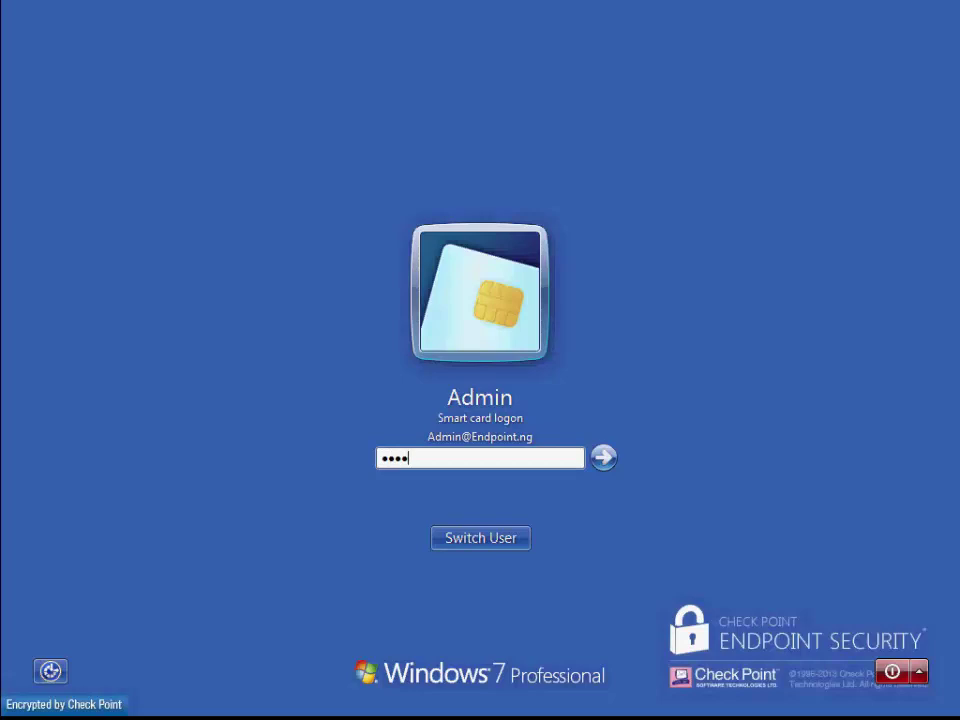
{"action": "key", "text": "Return"}
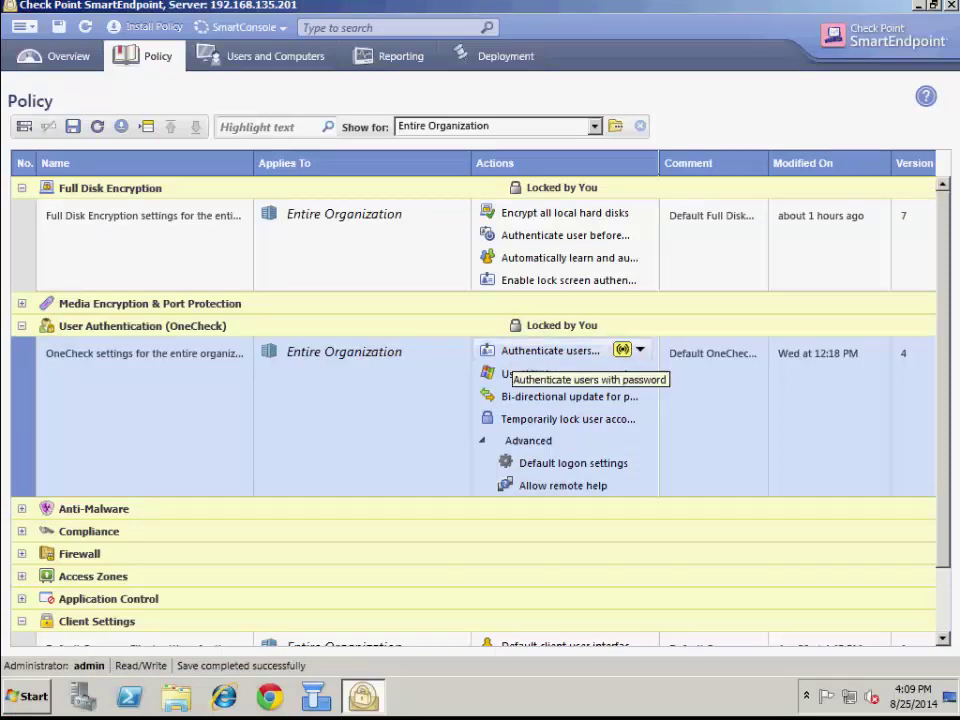
- Open the Preboot Authentication Settings from the OneCheck Authenticate users action
{"action": "left_click", "coordinate": [512, 358]}
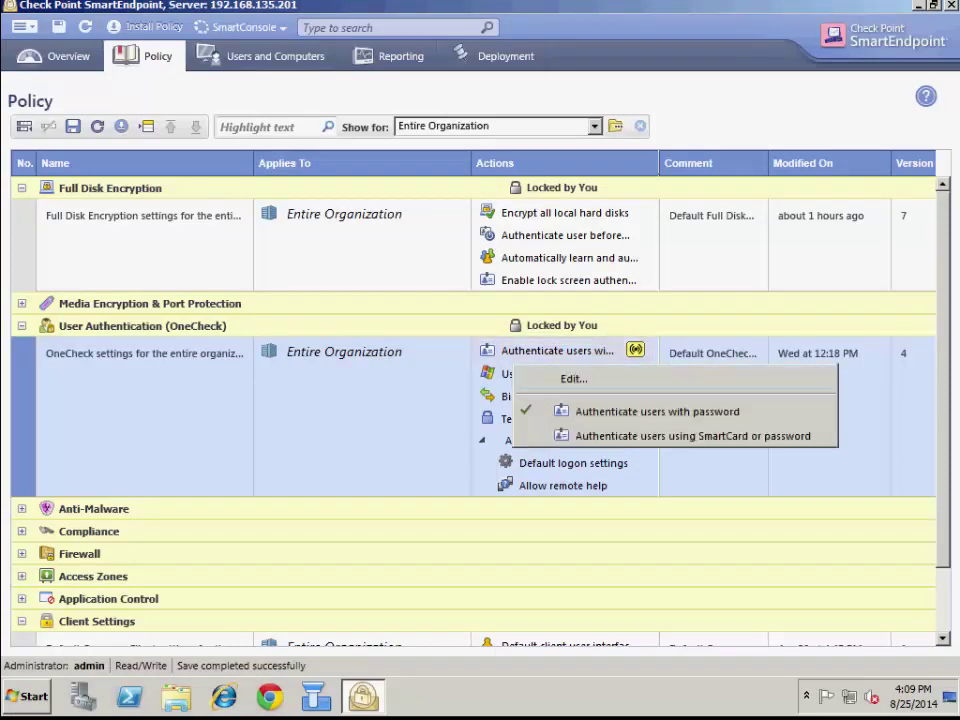
{"action": "left_click", "coordinate": [573, 378]}
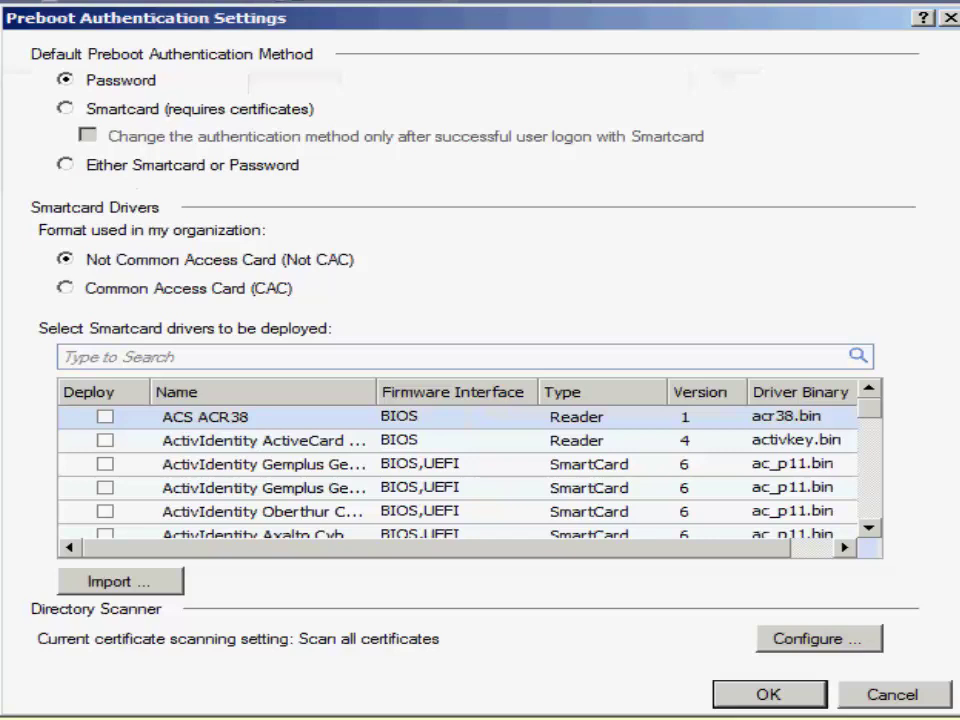
- Choose Either Smartcard or Password, filter drivers by 'etok', and mark the eToken drivers for deployment
{"action": "left_click", "coordinate": [66, 165]}
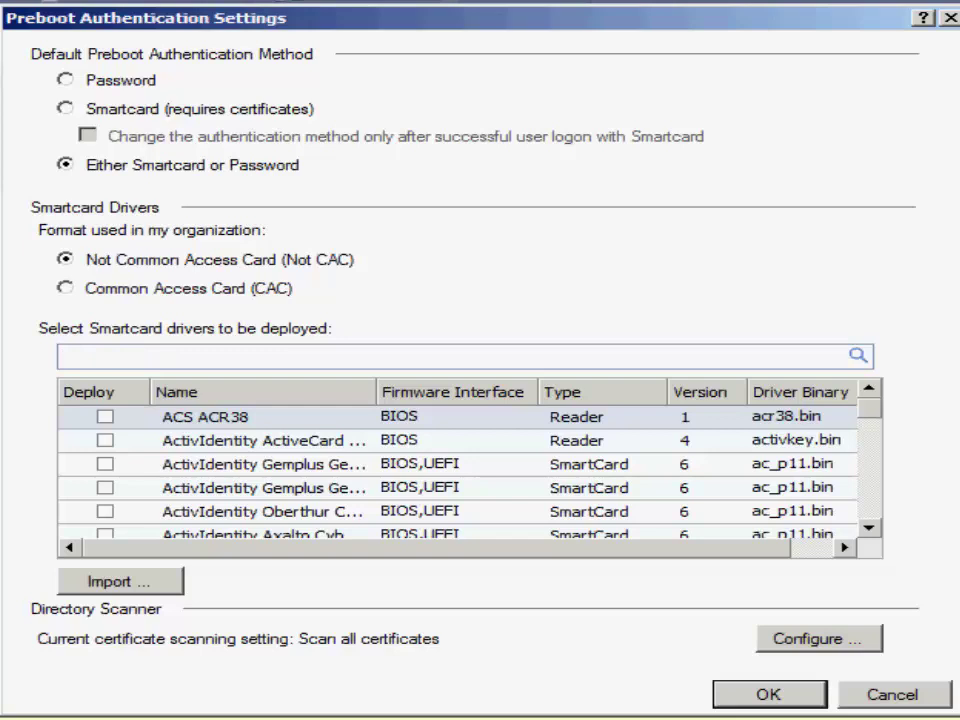
{"action": "type", "text": "etok"}
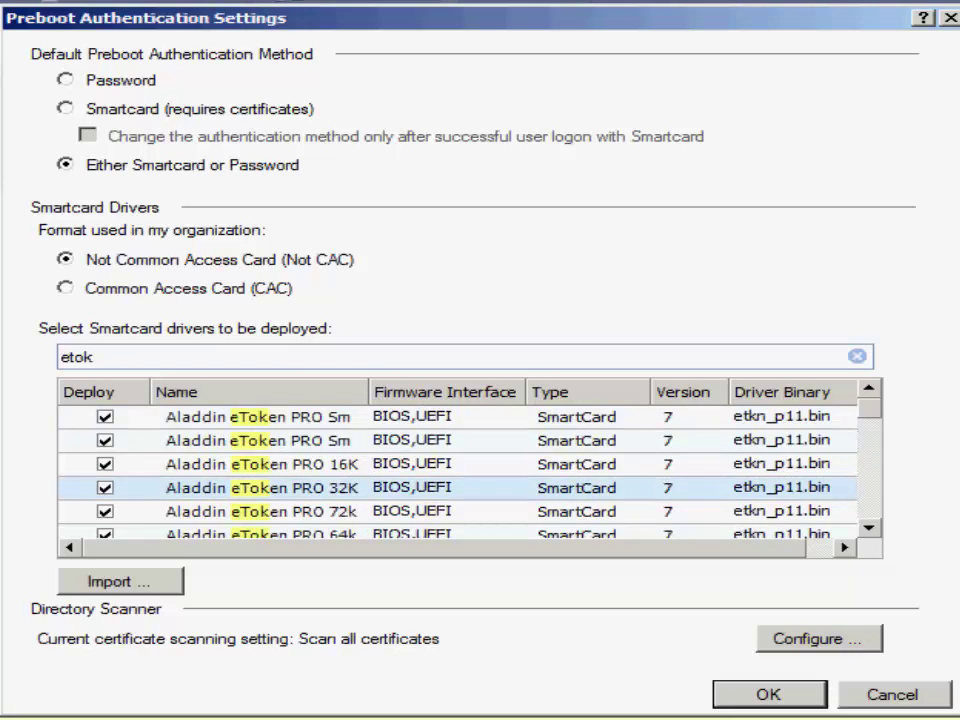
{"action": "scroll", "coordinate": [460, 470], "scroll_direction": "down", "scroll_amount": 2}
{"action": "scroll", "coordinate": [460, 470], "scroll_direction": "down", "scroll_amount": 1}
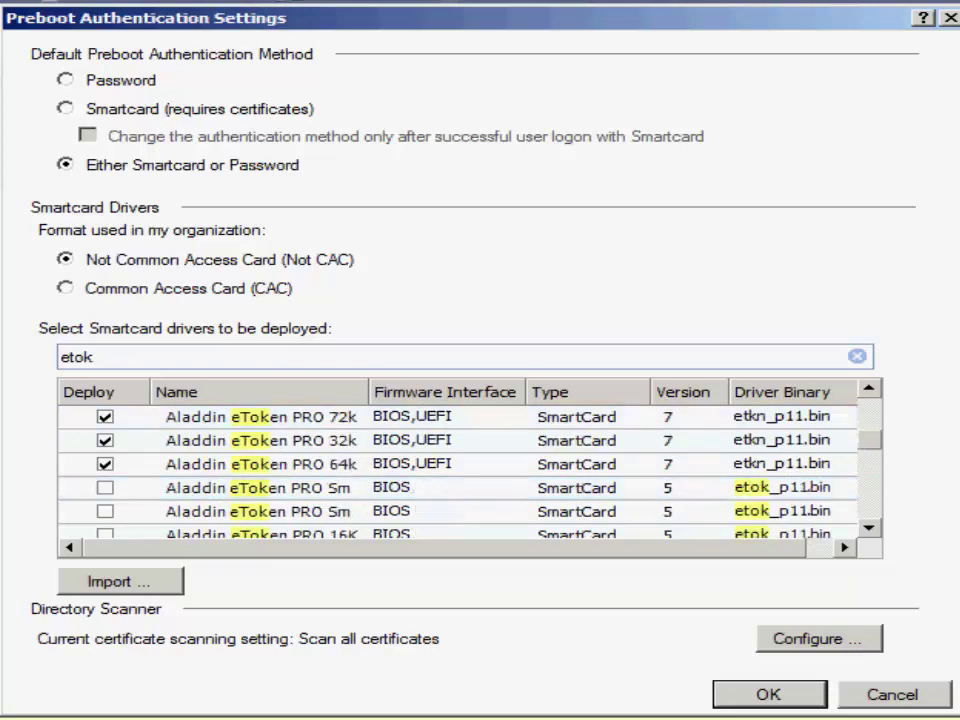
{"action": "scroll", "coordinate": [470, 470], "scroll_direction": "down", "scroll_amount": 1}
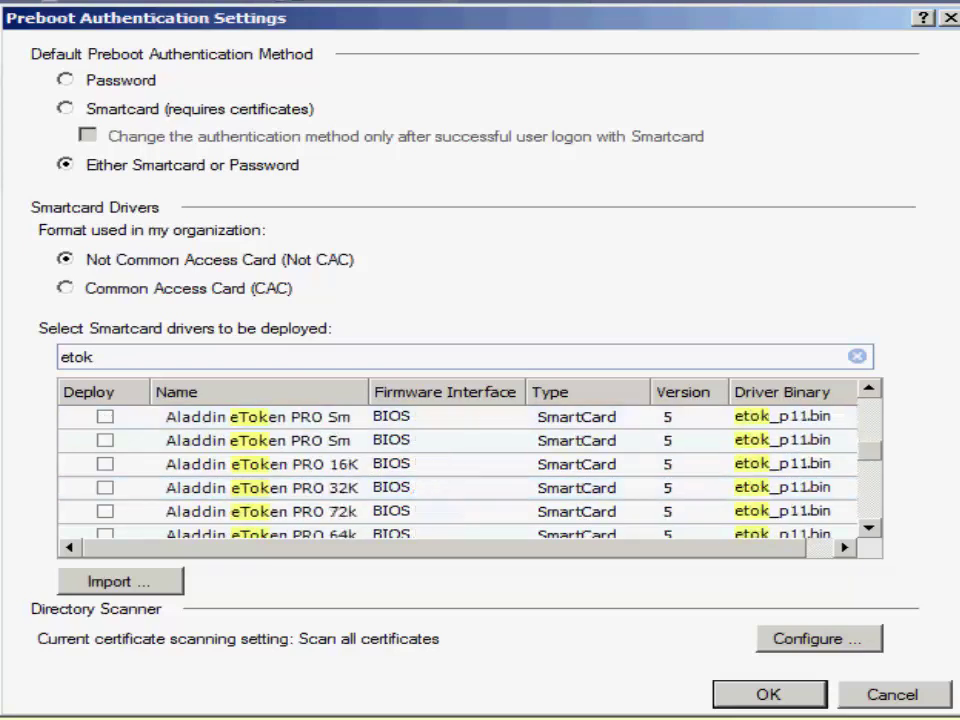
{"action": "left_click", "coordinate": [260, 487]}
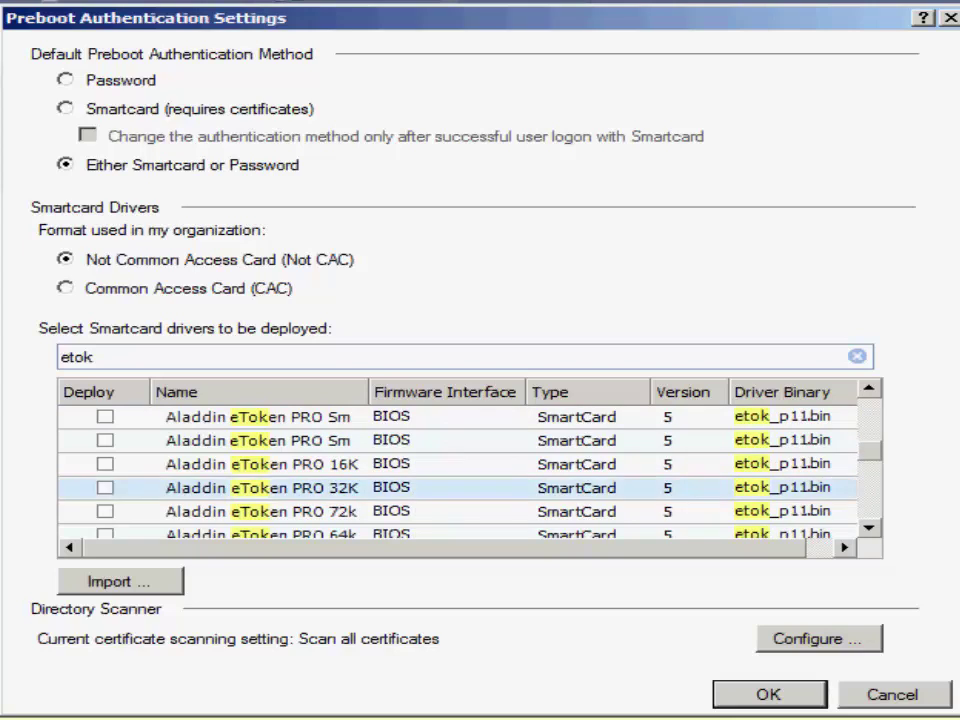
{"action": "key", "text": "space"}
{"action": "scroll", "coordinate": [470, 470], "scroll_direction": "down", "scroll_amount": 1}
{"action": "scroll", "coordinate": [470, 470], "scroll_direction": "down", "scroll_amount": 1}
{"action": "scroll", "coordinate": [470, 470], "scroll_direction": "down", "scroll_amount": 1}
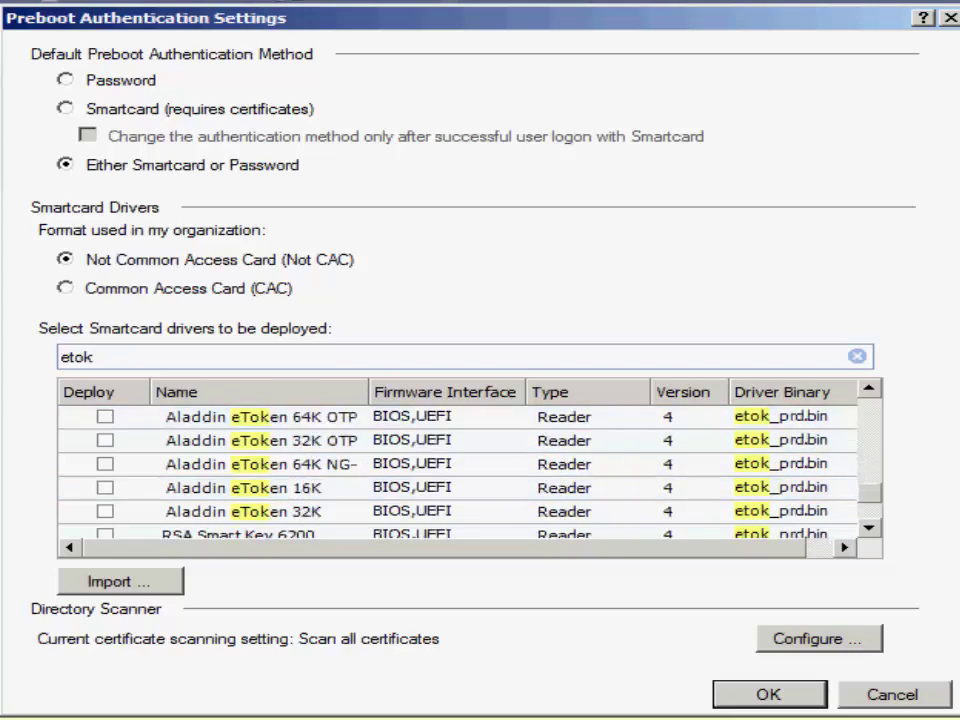
{"action": "scroll", "coordinate": [470, 470], "scroll_direction": "down", "scroll_amount": 1}
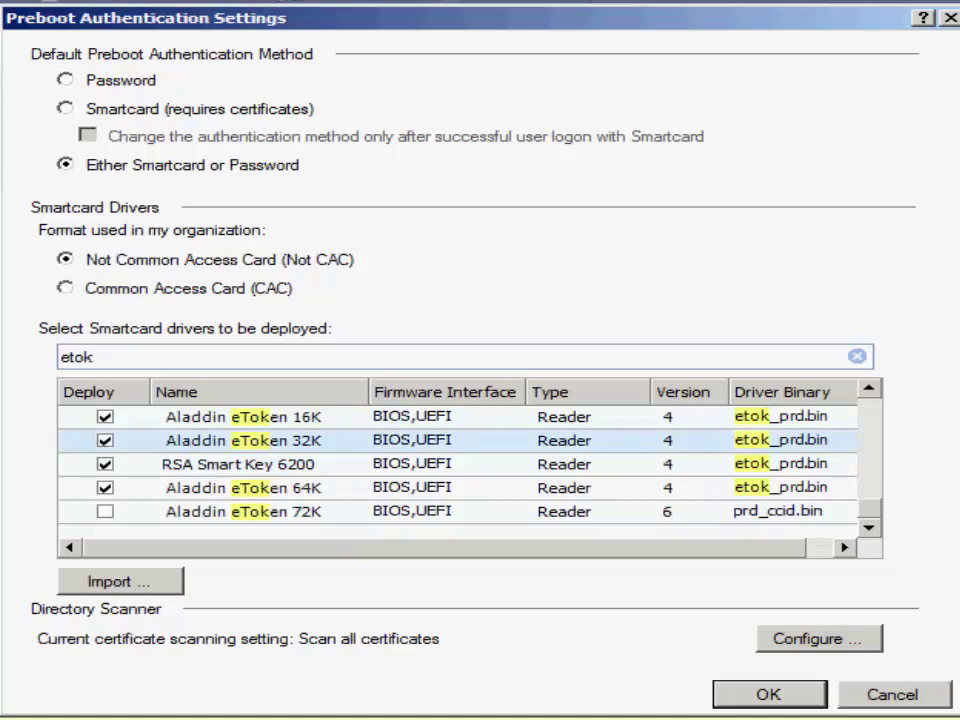
- Set certificate scanning to read all user certificates from Active Directory and accept it
{"action": "left_click", "coordinate": [819, 638]}
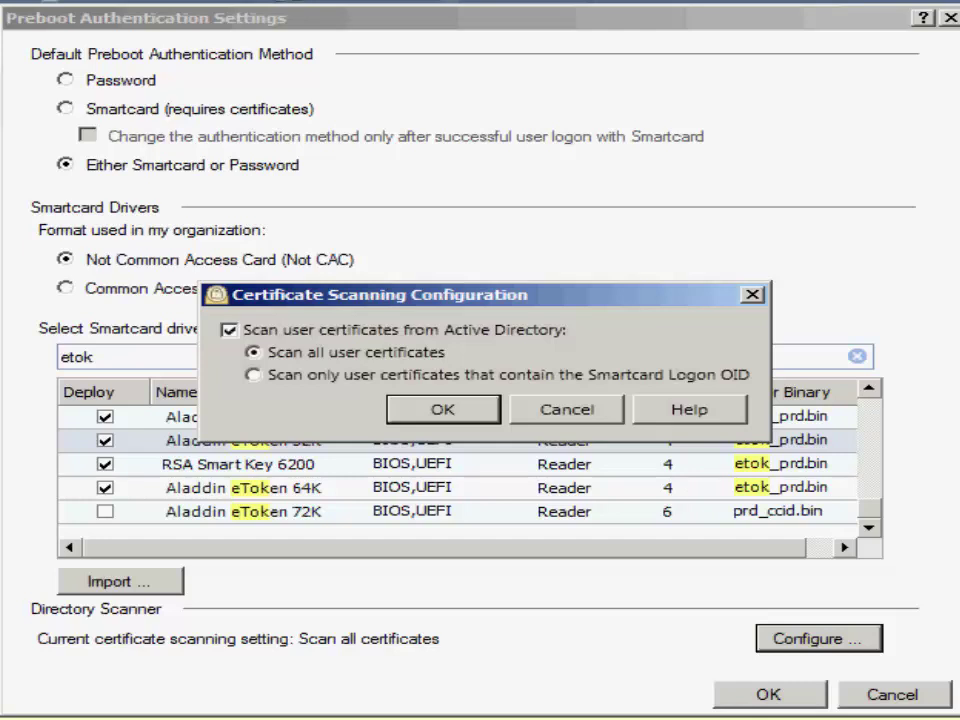
{"action": "key", "text": "Return"}
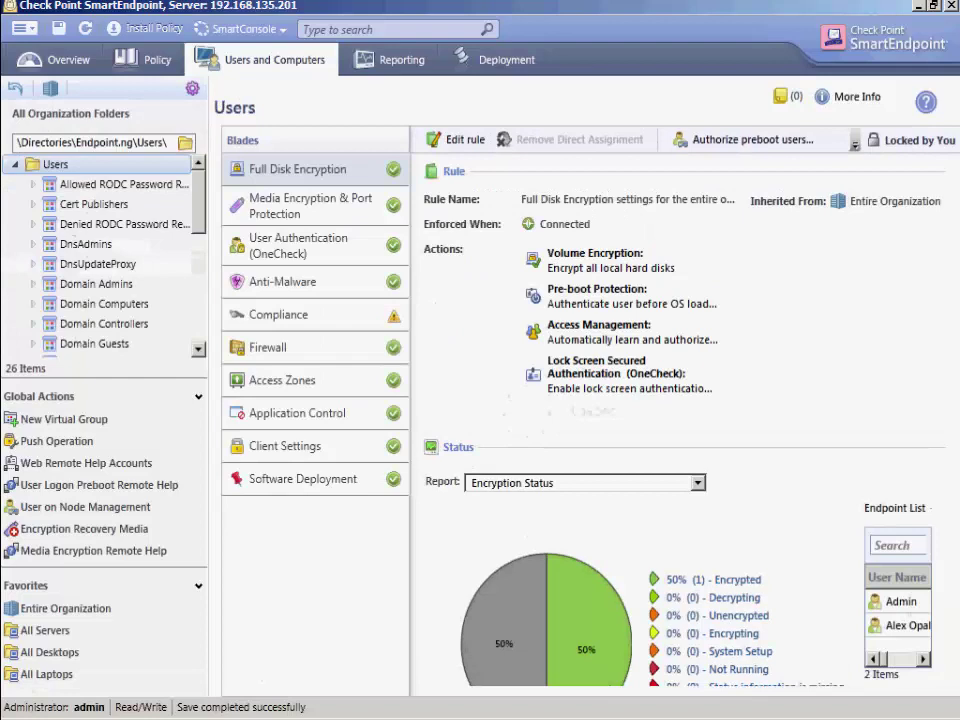
- Confirm the Admin user inherits the Either Password or Smartcard preboot method with six certificates
{"action": "scroll", "coordinate": [105, 255], "scroll_direction": "down", "scroll_amount": 5}
{"action": "left_click", "coordinate": [74, 204]}
{"action": "right_click", "coordinate": [62, 205]}
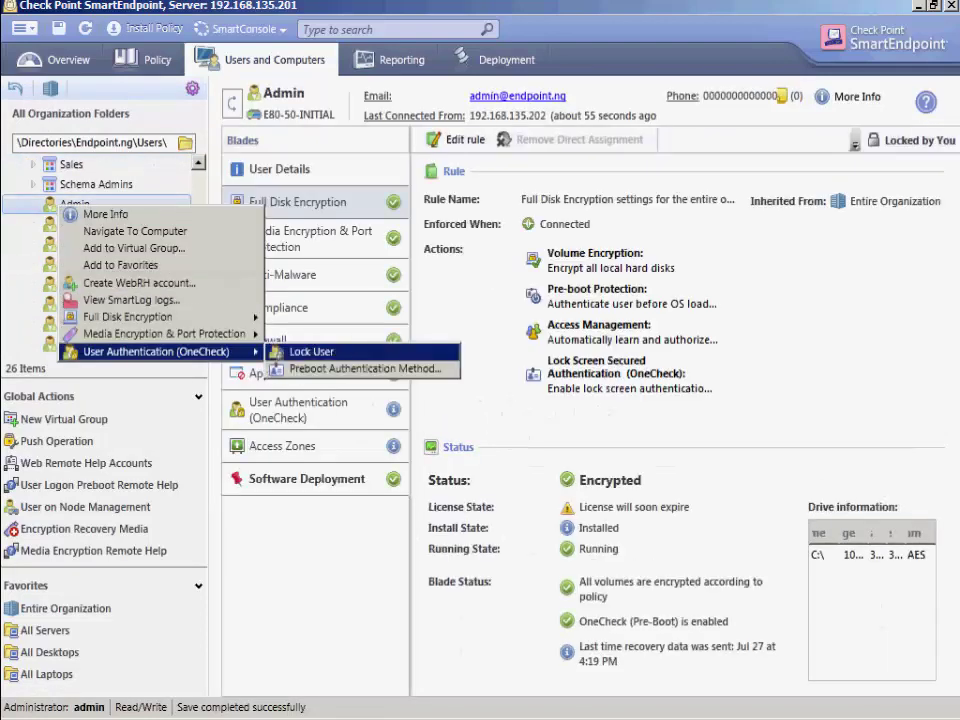
{"action": "left_click", "coordinate": [350, 367]}
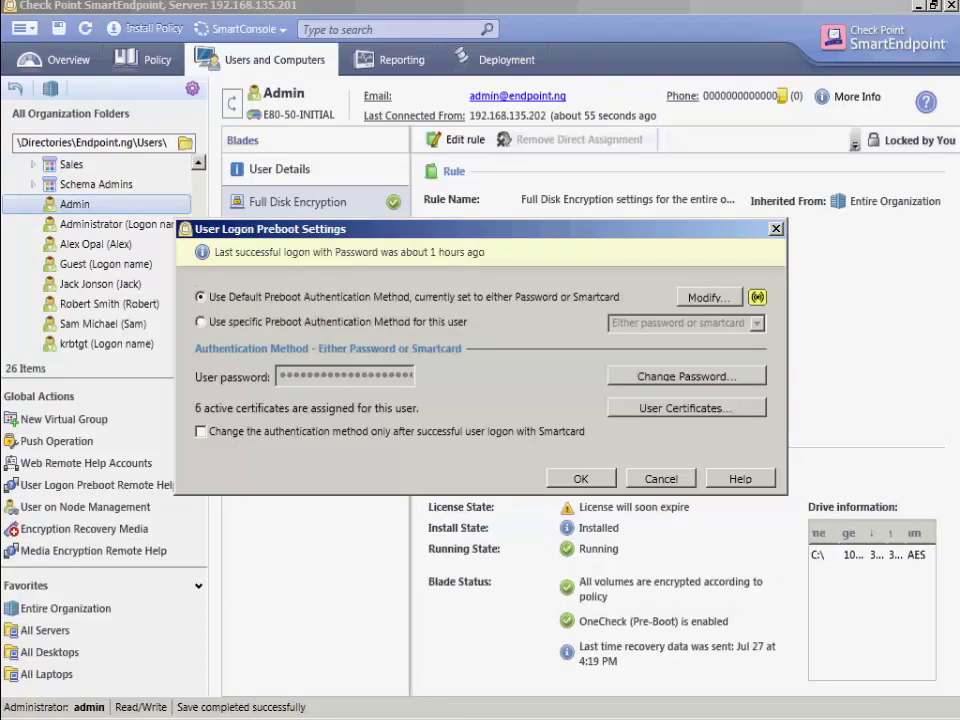
{"action": "left_click", "coordinate": [708, 297]}
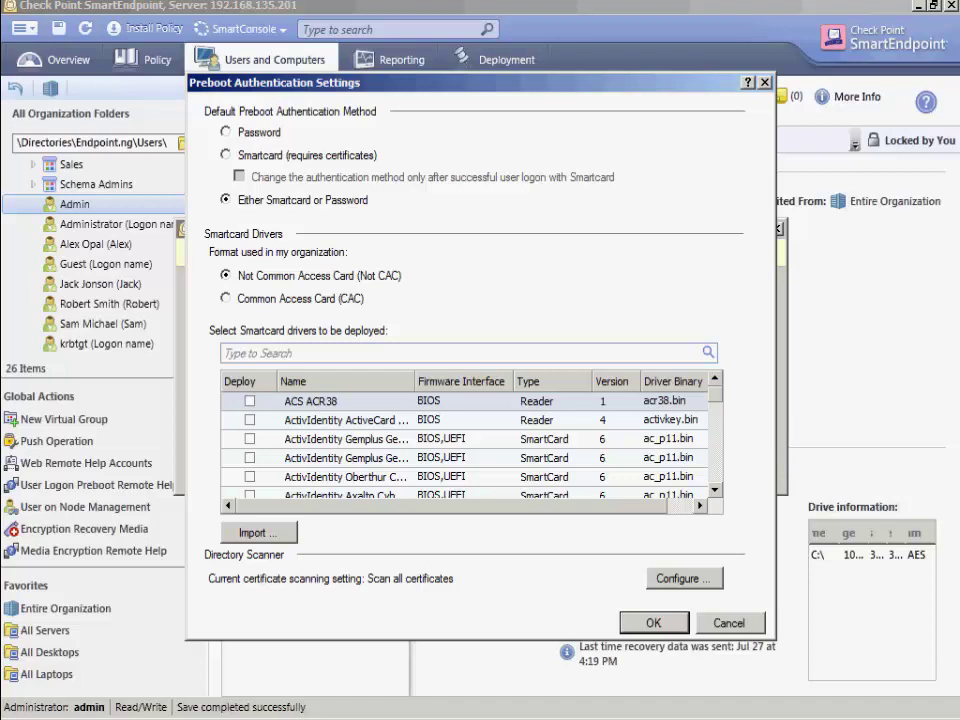
{"action": "key", "text": "Return"}
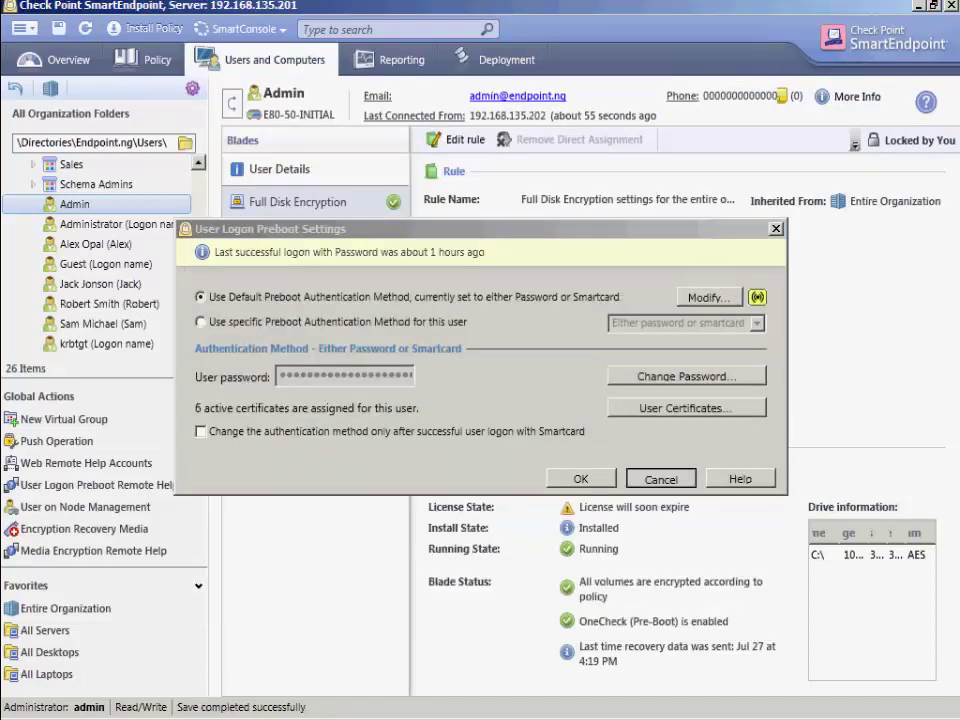
{"action": "key", "text": "Return"}
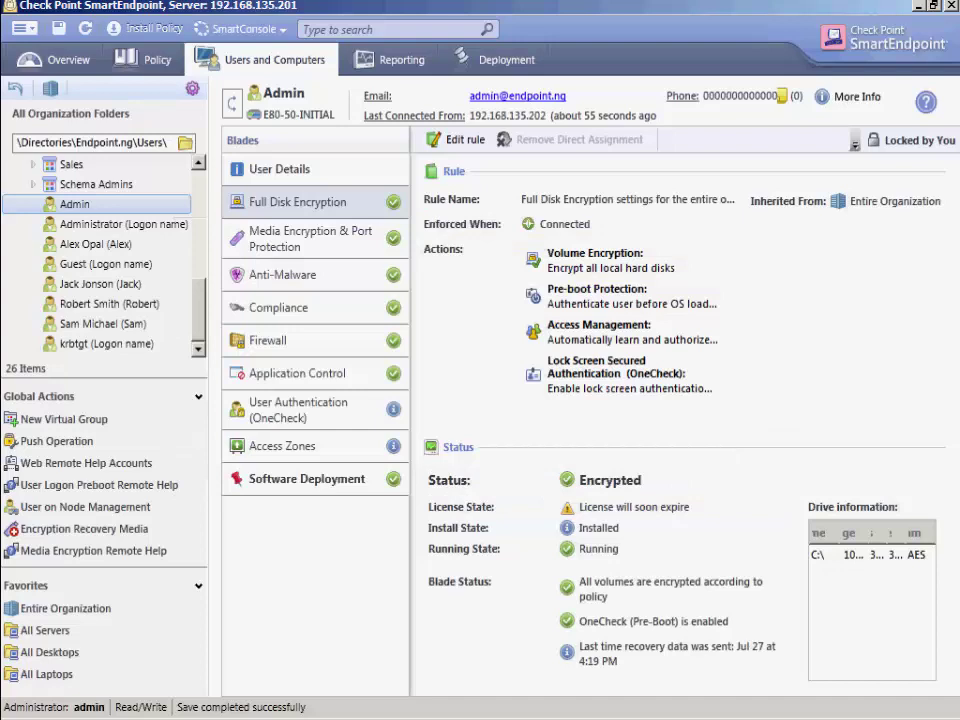
{"action": "left_click", "coordinate": [150, 59]}
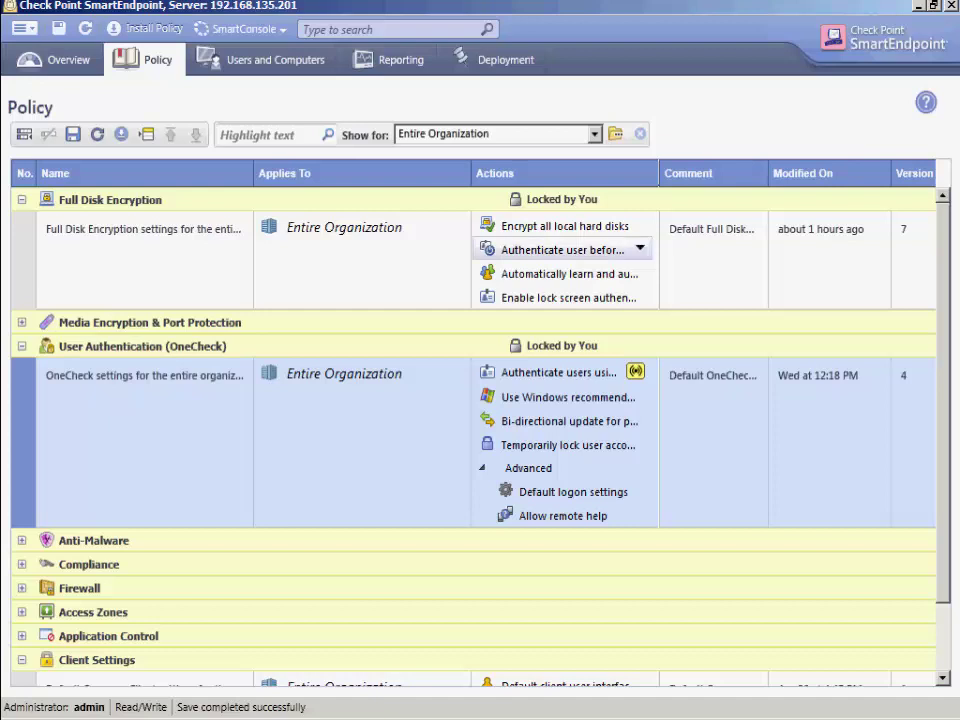
- Enable USB devices in the Full Disk Encryption general pre-boot settings and save the rule
{"action": "left_click", "coordinate": [640, 248]}
{"action": "left_click", "coordinate": [540, 282]}
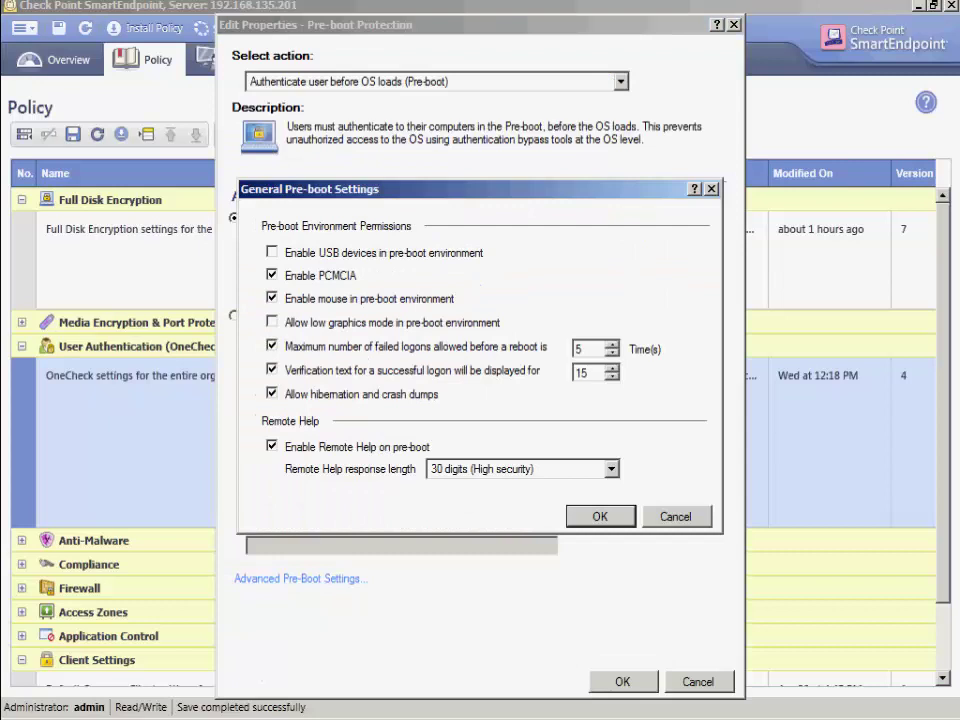
{"action": "key", "text": "space"}
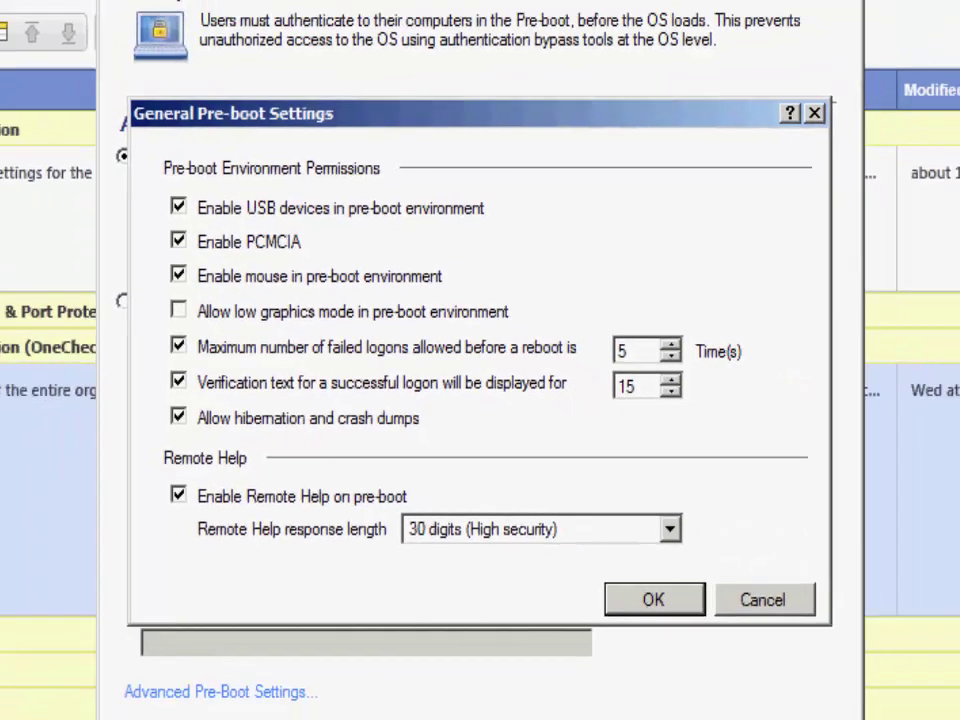
{"action": "key", "text": "Return"}
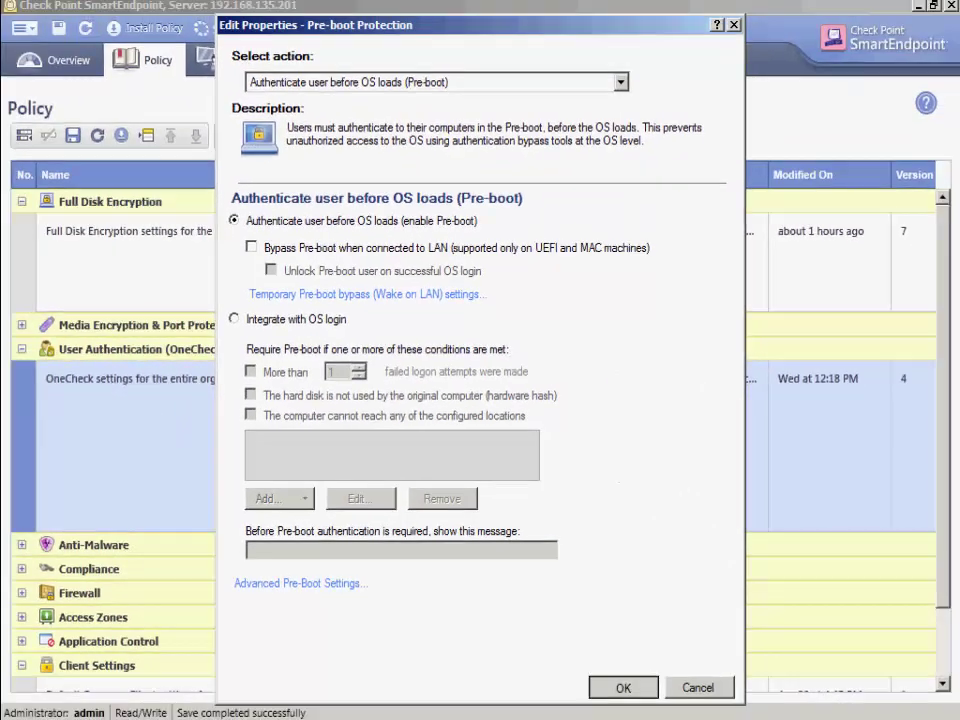
{"action": "key", "text": "Return"}
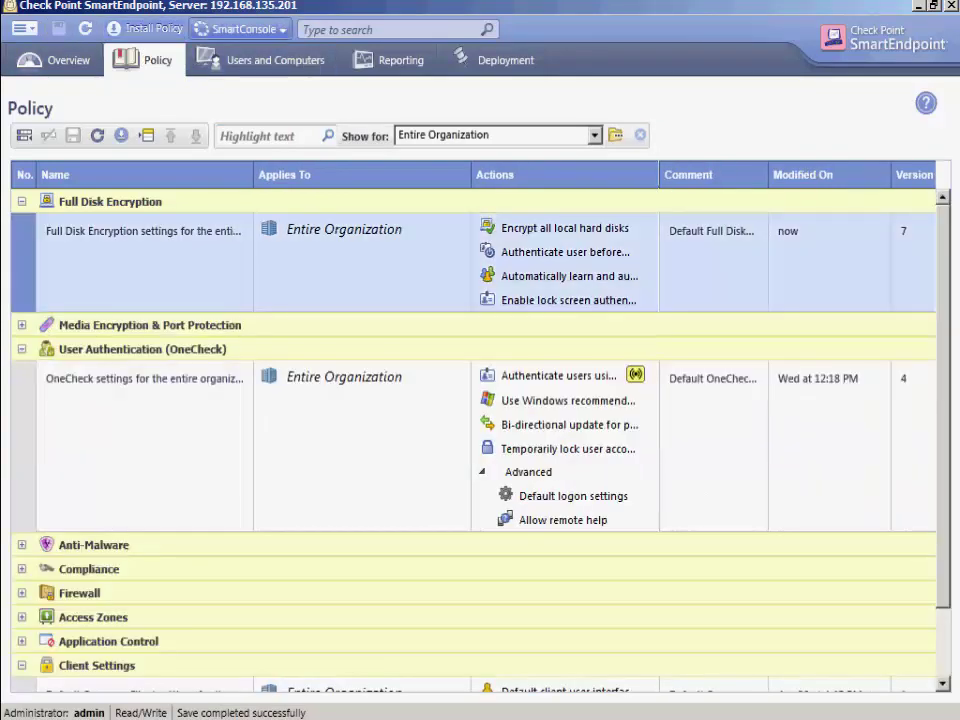
- Install the two pending Full Disk Encryption policy changes
{"action": "left_click", "coordinate": [145, 28]}
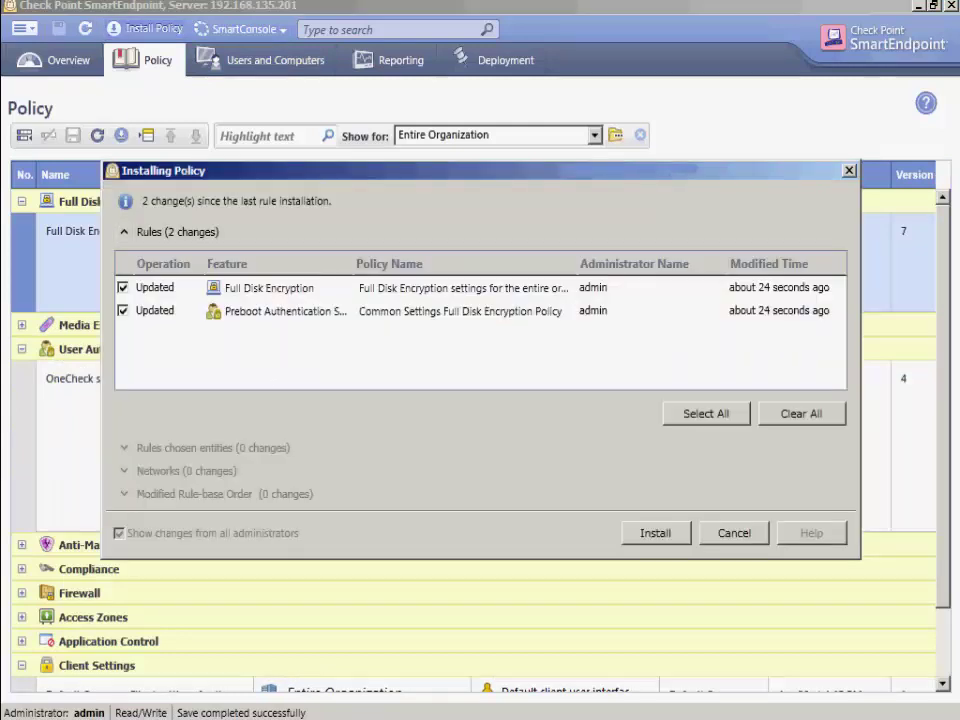
{"action": "left_click", "coordinate": [656, 533]}
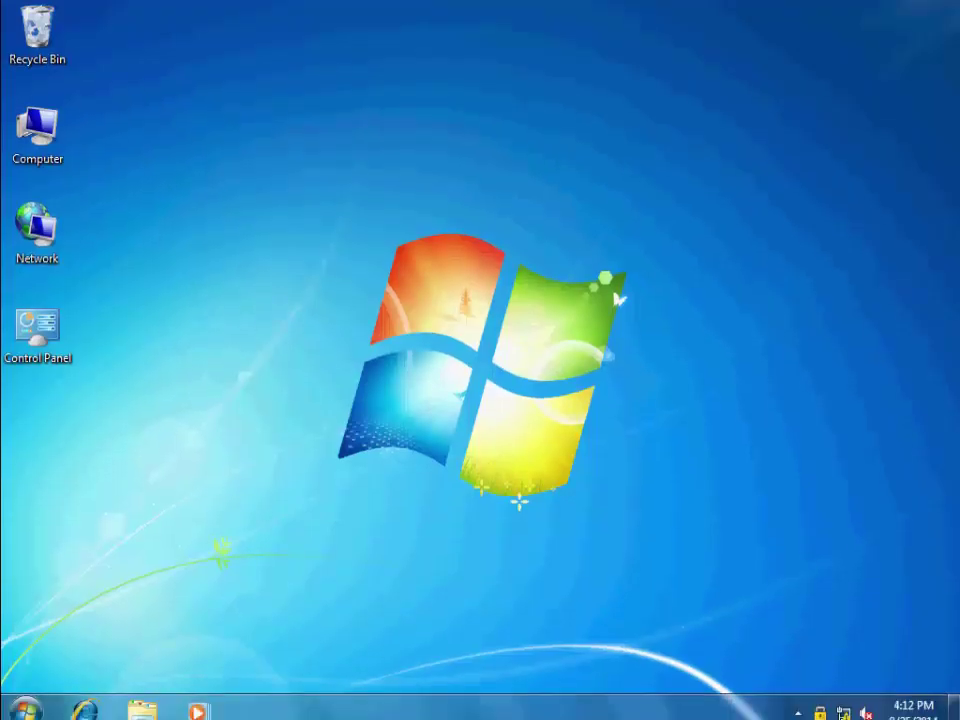
- Check the client's Full Disk Encryption blade shows policy version 8, then close the client window
{"action": "right_click", "coordinate": [820, 699]}
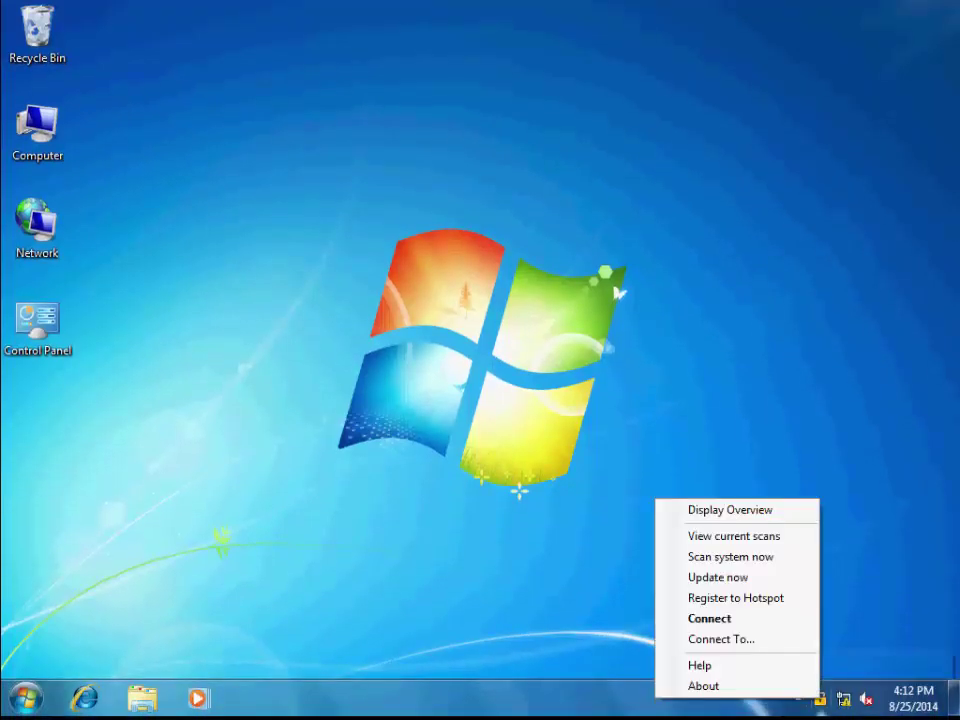
{"action": "left_click", "coordinate": [729, 510]}
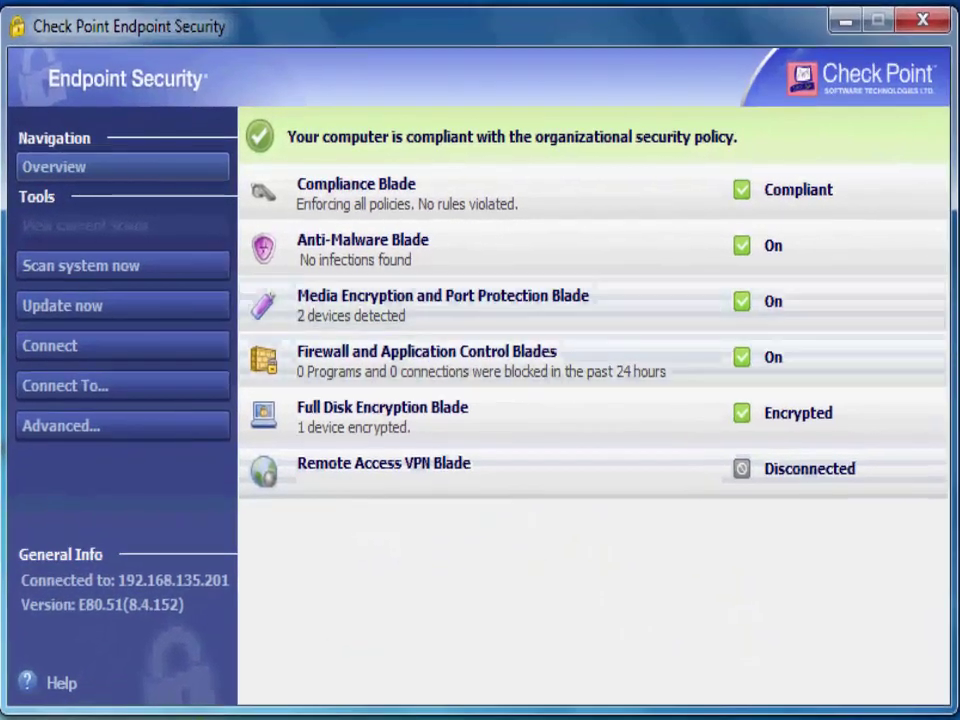
{"action": "left_click", "coordinate": [383, 412]}
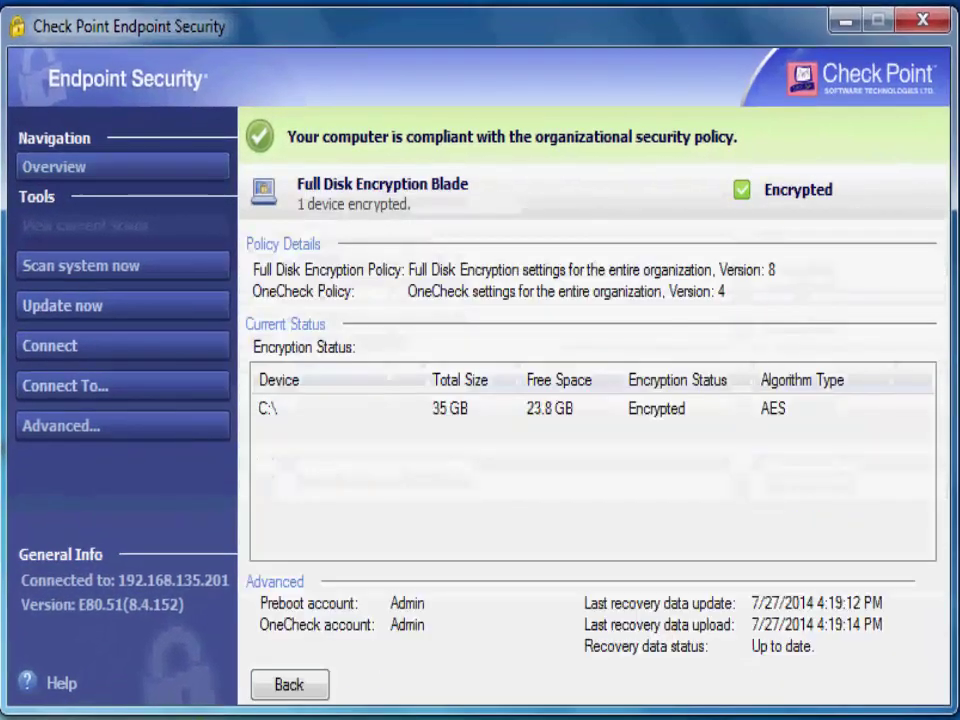
{"action": "key", "text": "BackSpace"}
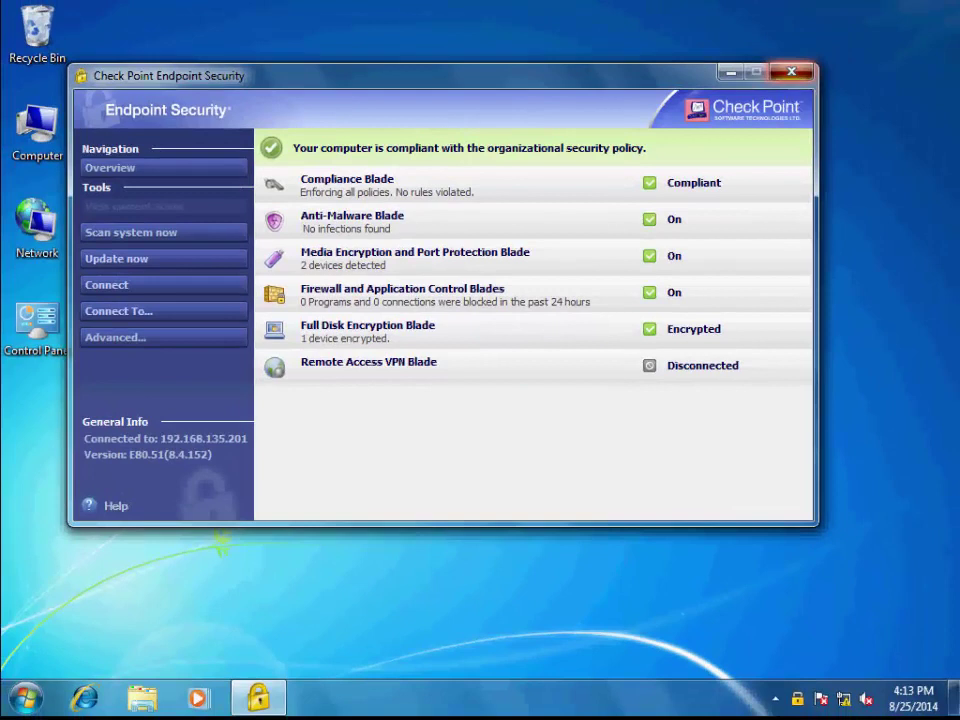
{"action": "left_click", "coordinate": [791, 71]}
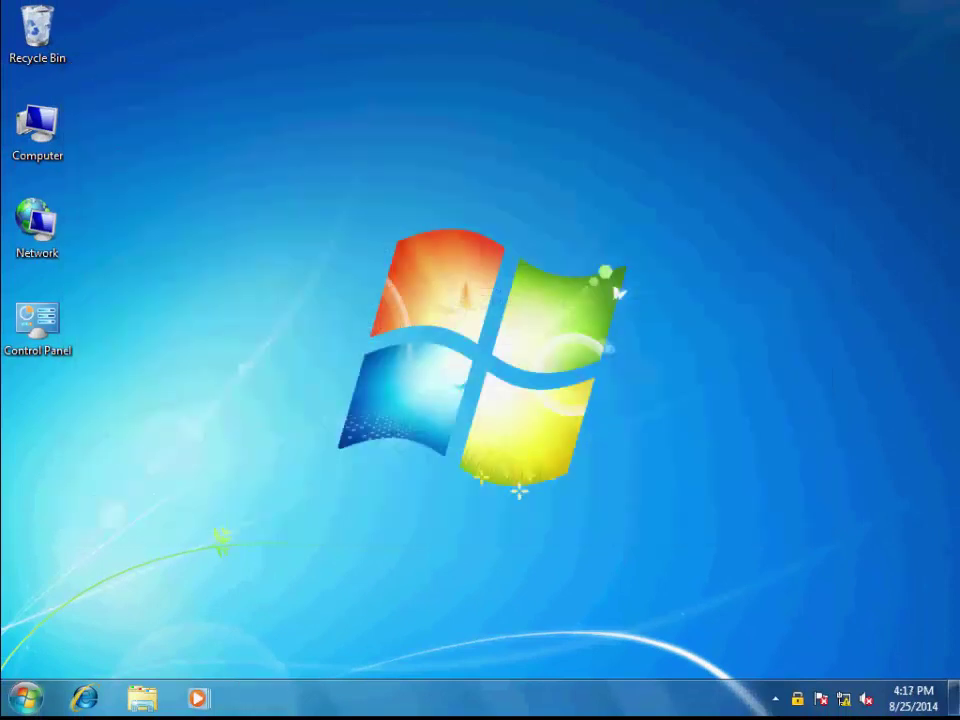
- Restart Windows 7 so it boots to the Check Point pre-boot token PIN prompt
{"action": "left_click", "coordinate": [26, 698]}
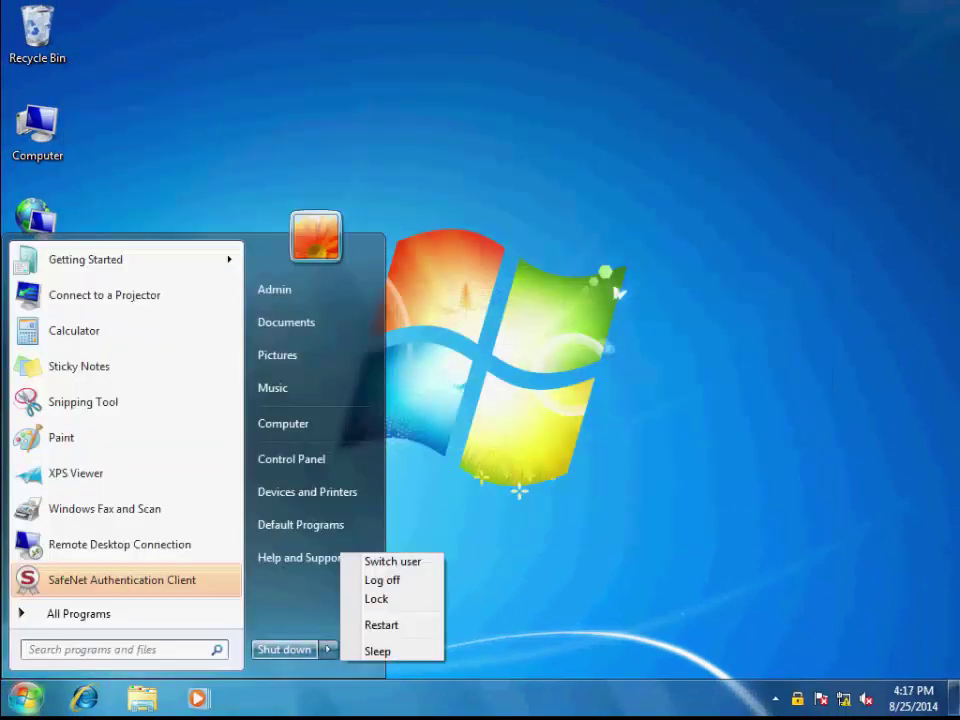
{"action": "left_click", "coordinate": [381, 625]}
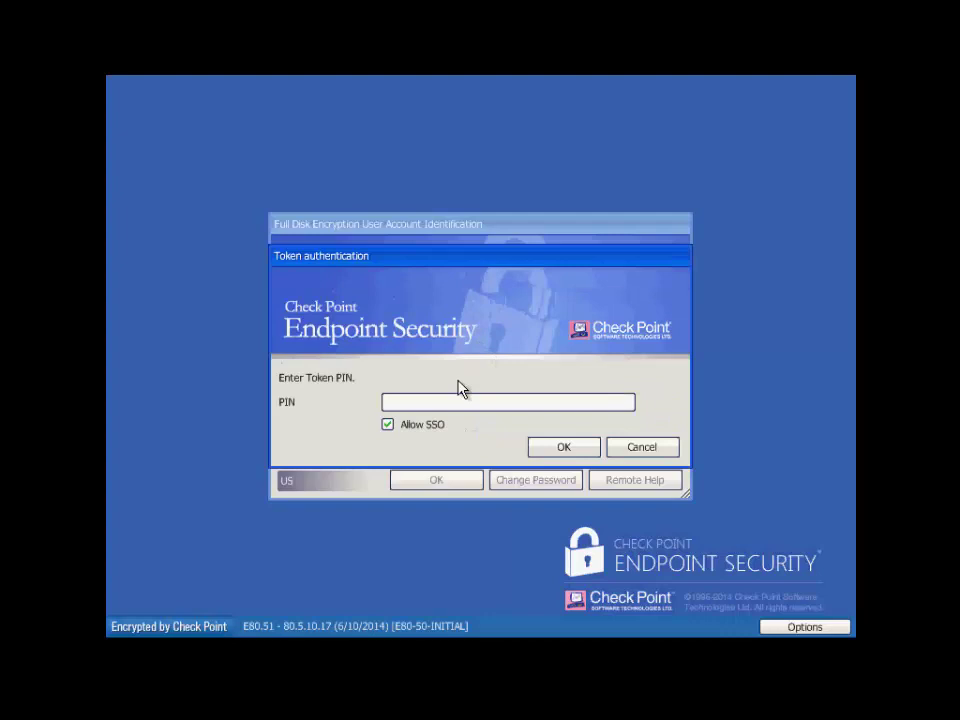
- Enter the token PIN at pre-boot and continue booting to the Windows smart card logon
{"action": "type", "text": "***"}
{"action": "type", "text": "*****"}
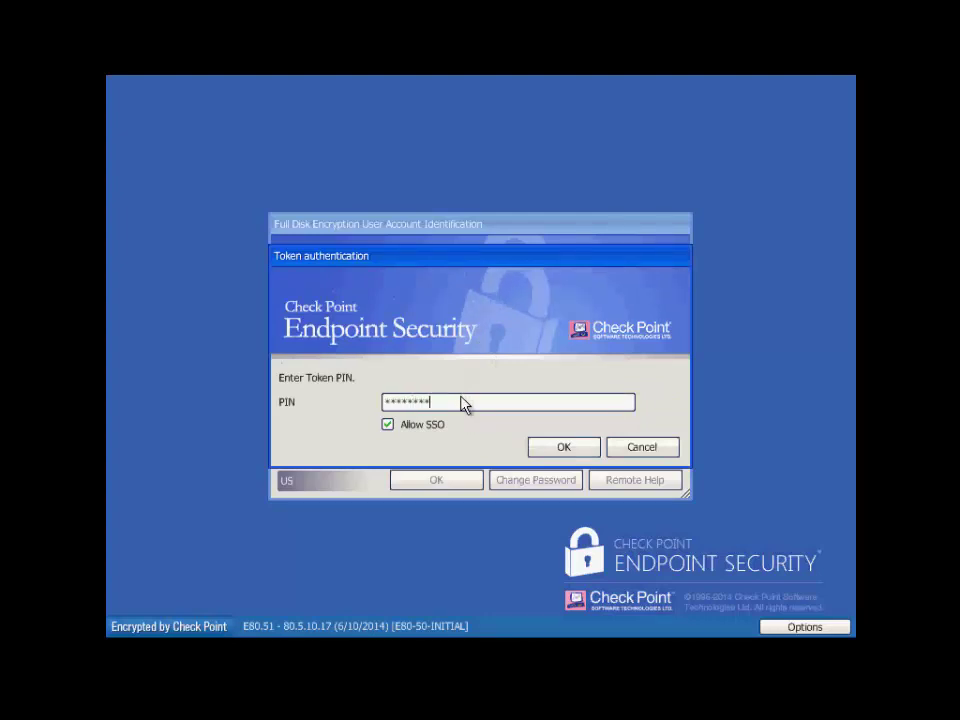
{"action": "left_click", "coordinate": [538, 448]}
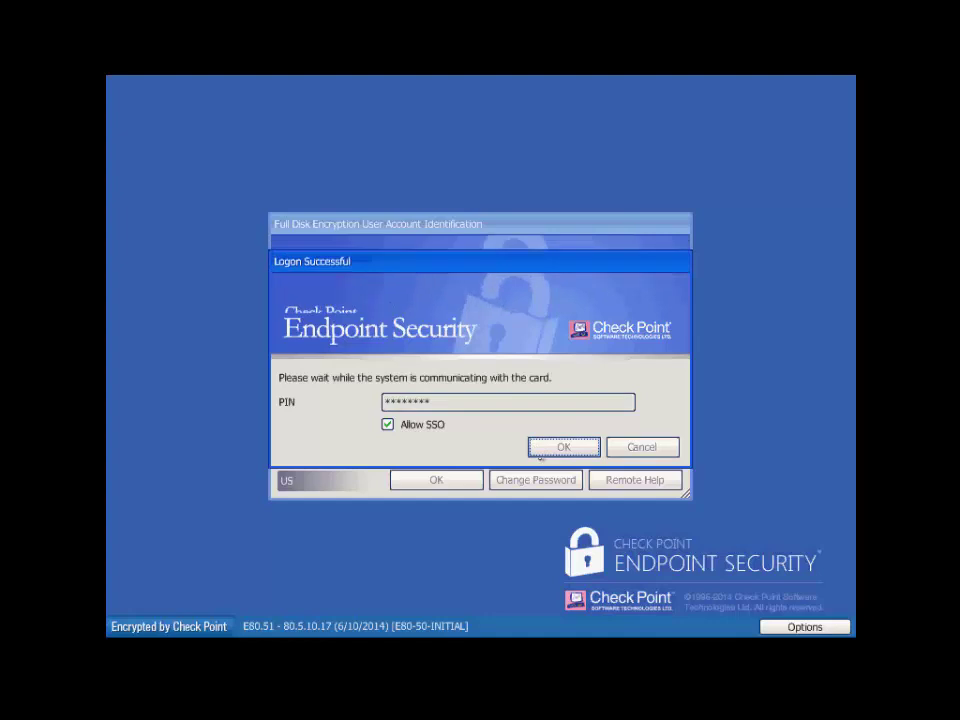
{"action": "left_click", "coordinate": [535, 445]}
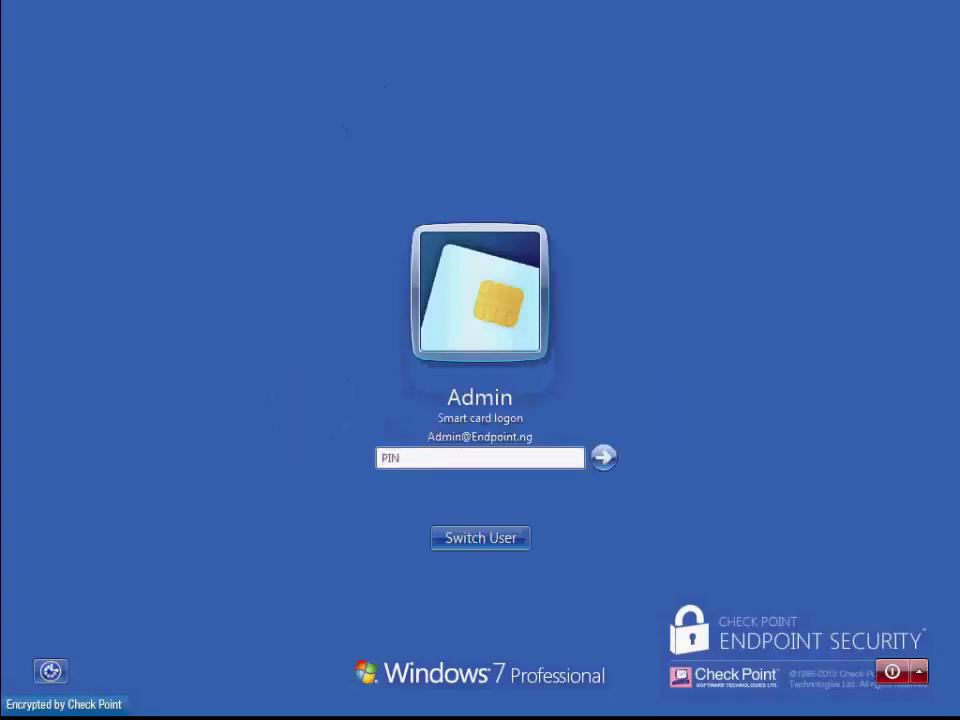
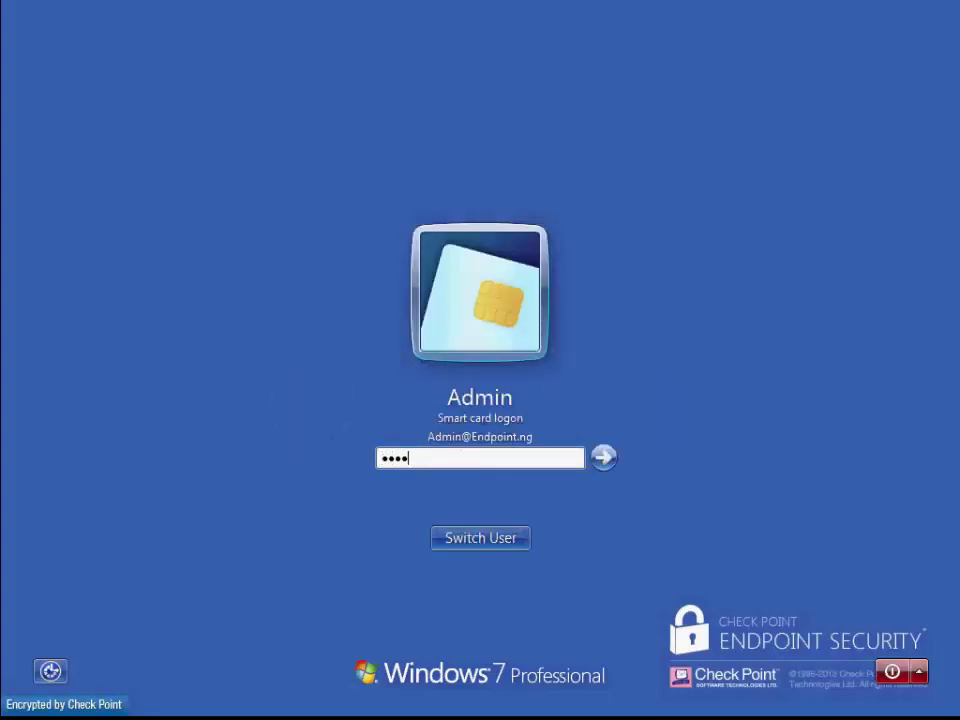
- Enter the smart card PIN at the Windows 7 logon screen to sign in as Admin
{"action": "key", "text": "Return"}
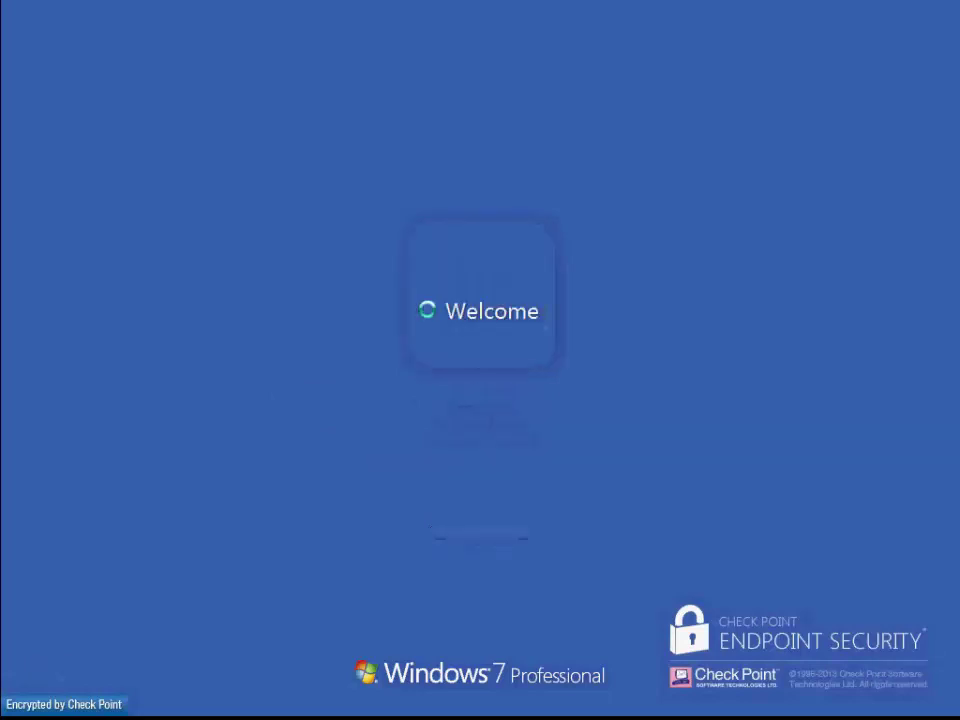